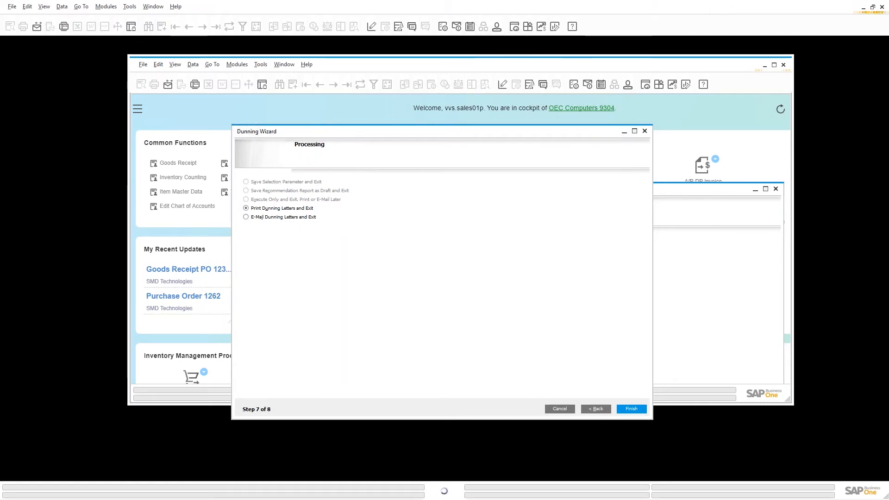
Step: Cancel choosing a location for inserting another dunning letter printout in OneNote
{"action": "scroll", "coordinate": [602, 284], "scroll_direction": "down", "scroll_amount": 3}
{"action": "scroll", "coordinate": [608, 284], "scroll_direction": "up", "scroll_amount": 3}
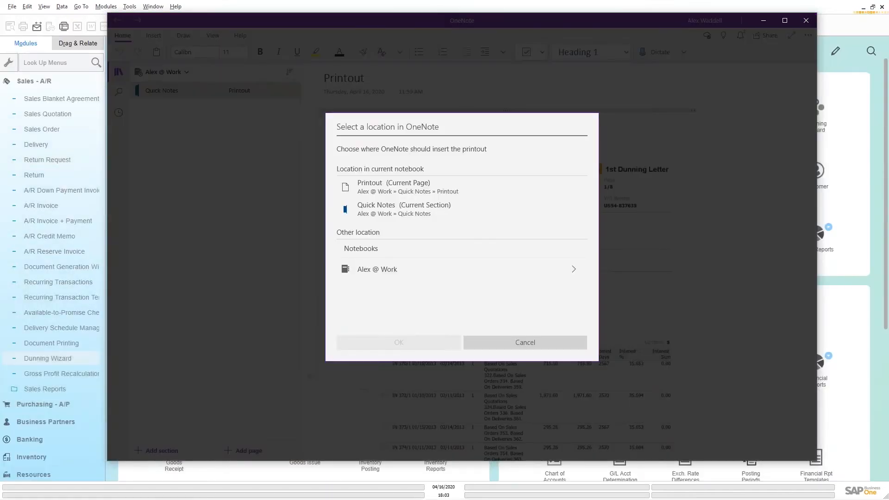
{"action": "left_click", "coordinate": [524, 343]}
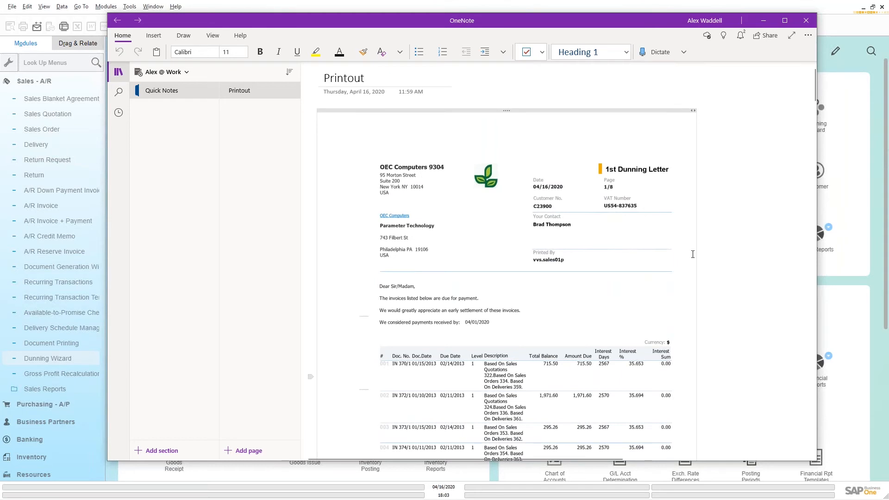
Step: Examine the 1st Dunning Letter printout, including its payment reminder text and the invoice table across its pages, and move it out of view
{"action": "scroll", "coordinate": [693, 254], "scroll_direction": "down", "scroll_amount": 3}
{"action": "scroll", "coordinate": [693, 254], "scroll_direction": "up", "scroll_amount": 3}
{"action": "scroll", "coordinate": [680, 248], "scroll_direction": "down", "scroll_amount": 3}
{"action": "scroll", "coordinate": [680, 246], "scroll_direction": "up", "scroll_amount": 3}
{"action": "scroll", "coordinate": [678, 245], "scroll_direction": "down", "scroll_amount": 3}
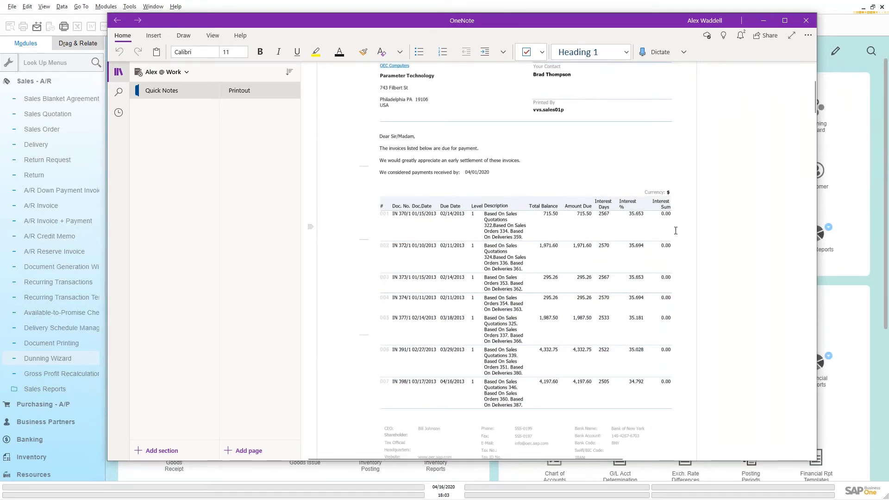
{"action": "scroll", "coordinate": [674, 231], "scroll_direction": "up", "scroll_amount": 3}
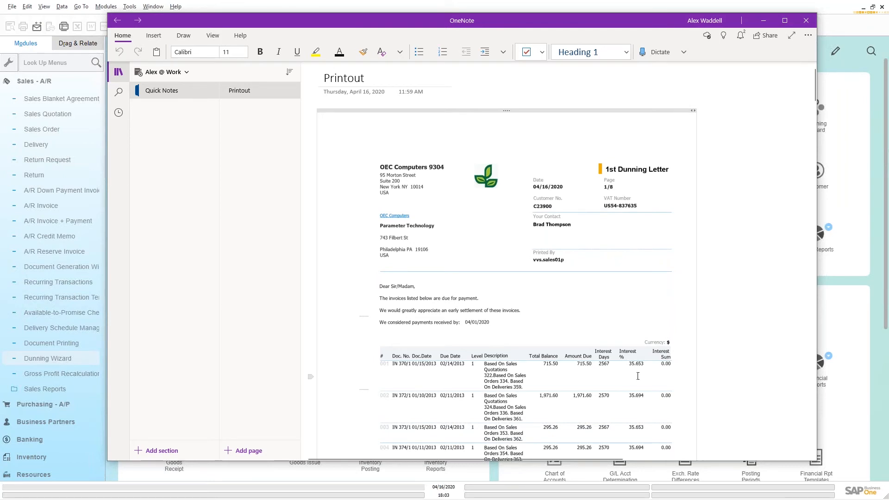
{"action": "scroll", "coordinate": [637, 376], "scroll_direction": "down", "scroll_amount": 20}
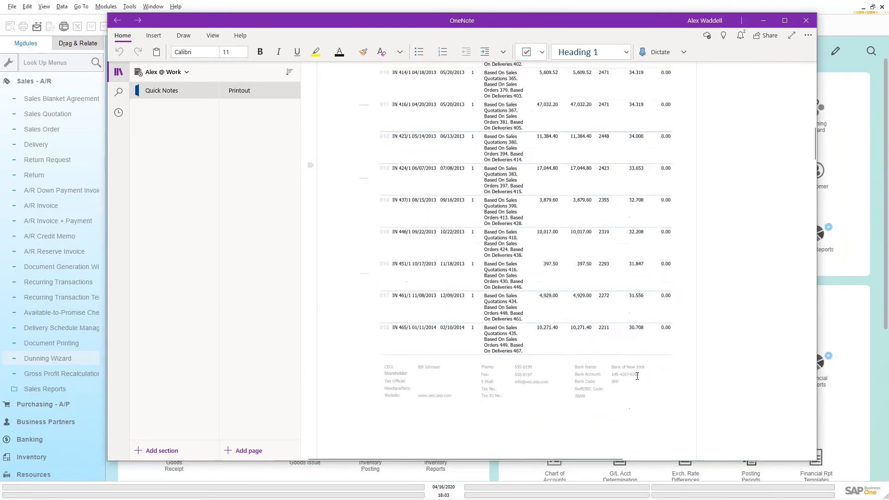
{"action": "scroll", "coordinate": [637, 375], "scroll_direction": "down", "scroll_amount": 12}
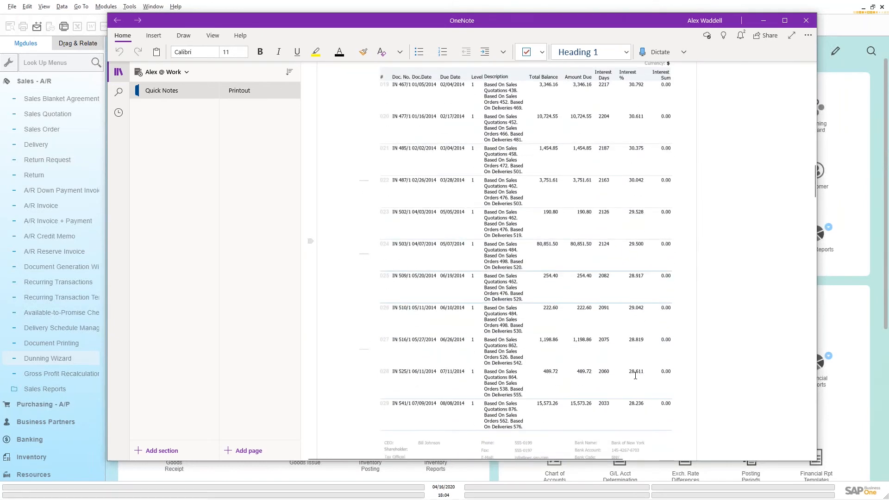
{"action": "scroll", "coordinate": [635, 375], "scroll_direction": "down", "scroll_amount": 10}
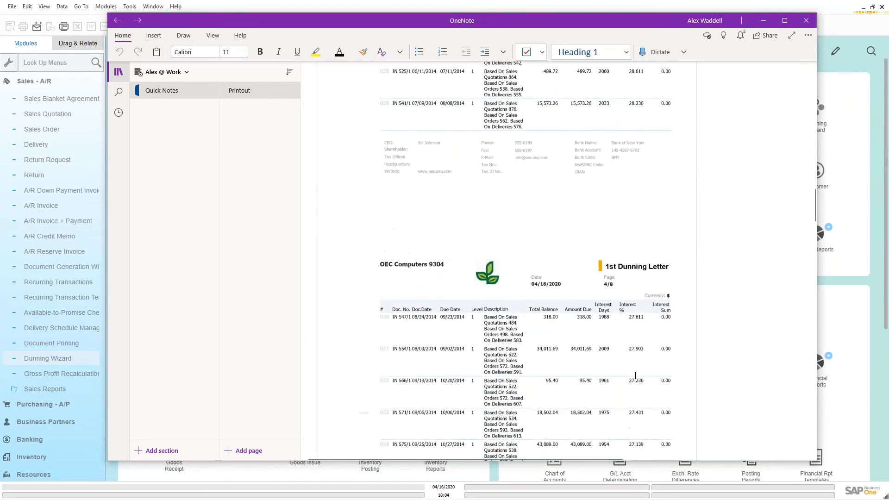
{"action": "scroll", "coordinate": [635, 375], "scroll_direction": "down", "scroll_amount": 10}
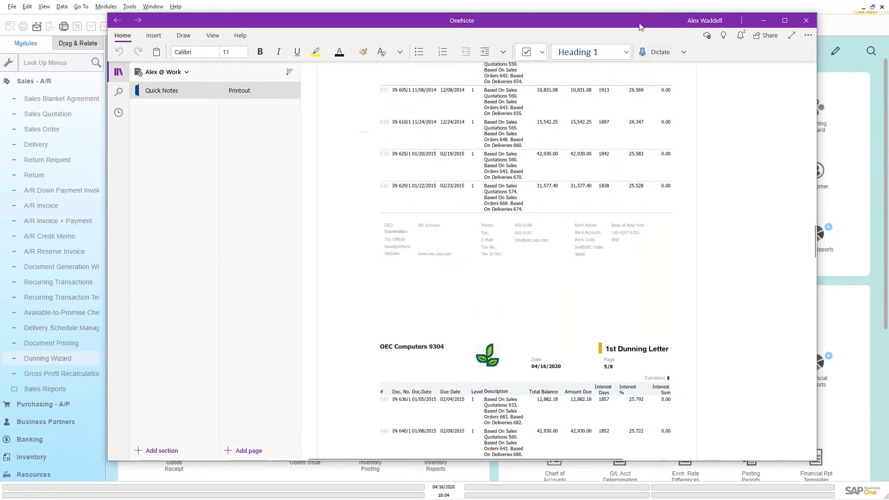
{"action": "scroll", "coordinate": [664, 185], "scroll_direction": "down", "scroll_amount": 6}
{"action": "left_click_drag", "start_coordinate": [617, 20], "coordinate": [0, 40]}
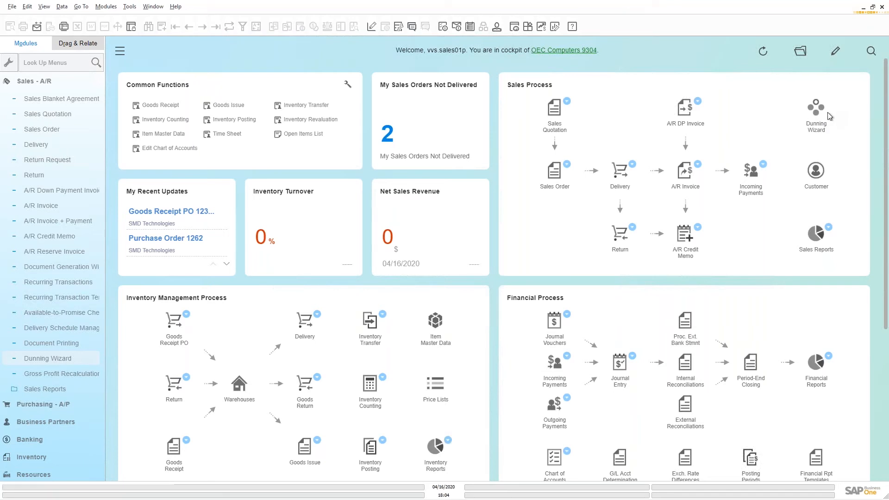
Step: Open the Dunning Wizard from the Sales - A/R module and start a new dunning run
{"action": "left_click", "coordinate": [37, 82]}
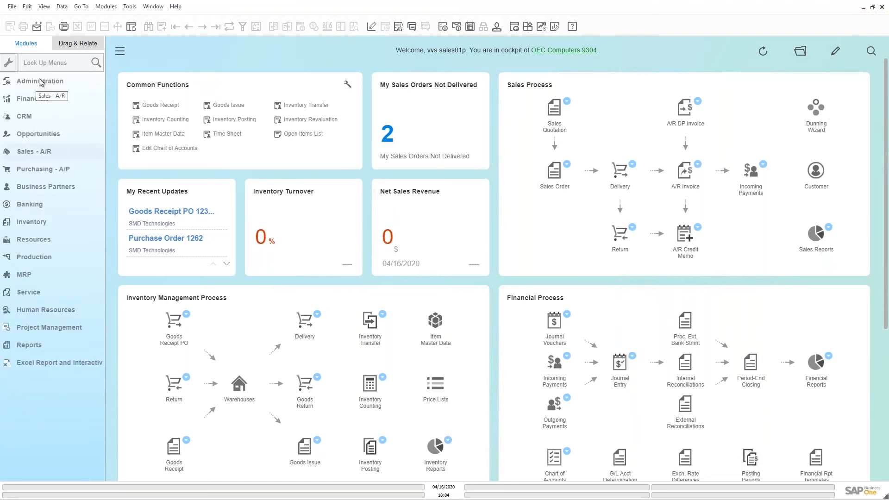
{"action": "left_click", "coordinate": [55, 159]}
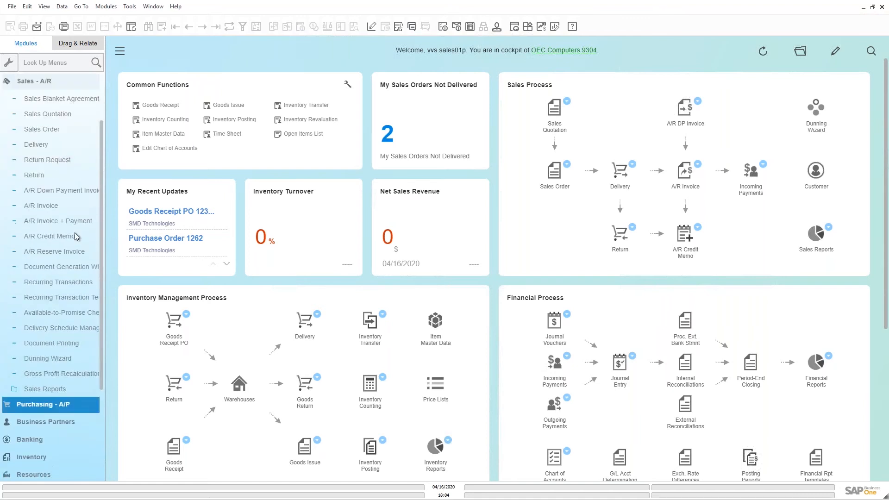
{"action": "left_click", "coordinate": [57, 360]}
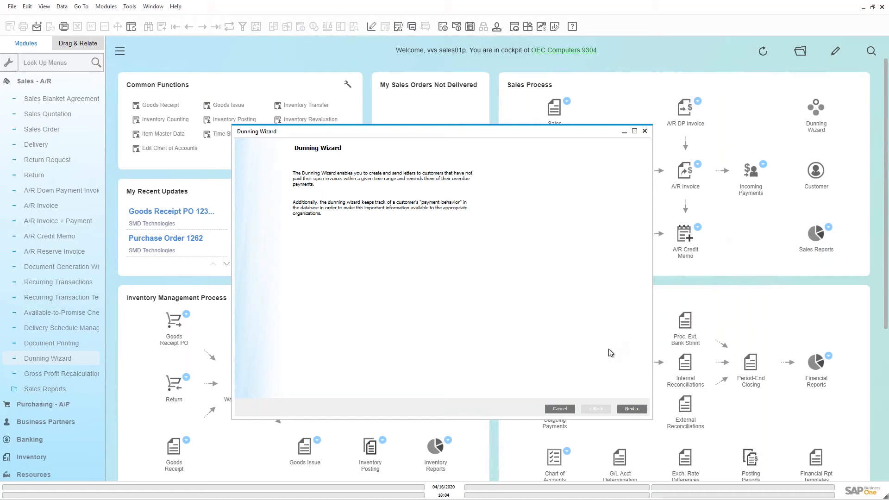
{"action": "left_click", "coordinate": [628, 409]}
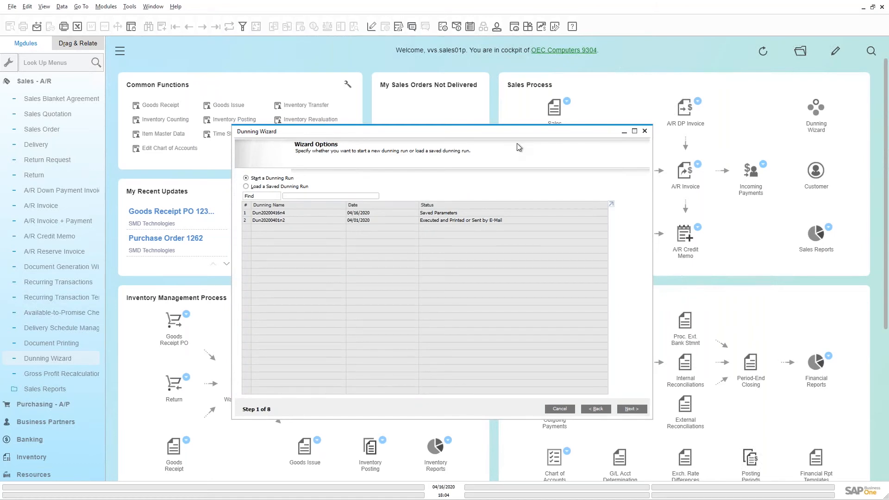
{"action": "left_click_drag", "start_coordinate": [503, 134], "coordinate": [502, 104]}
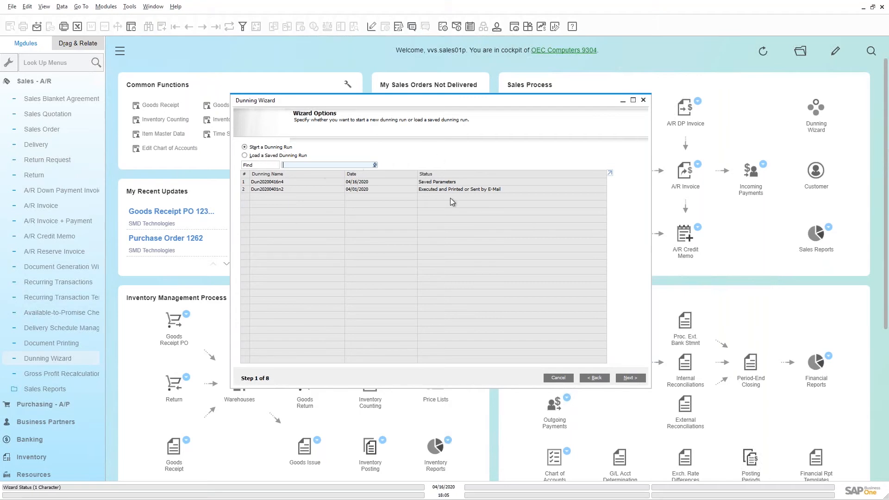
{"action": "left_click", "coordinate": [630, 378]}
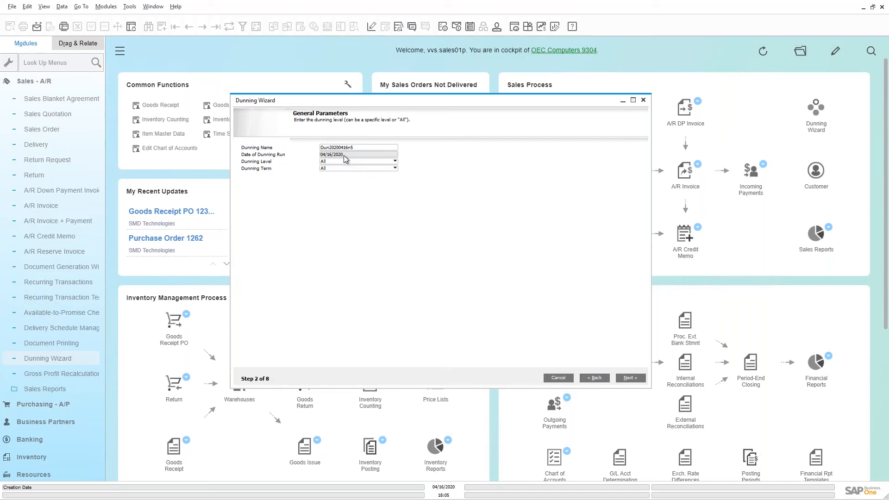
Step: Review the Dunning Level and Dunning Term choices, keep both at All, and continue to the customer selection criteria
{"action": "left_click", "coordinate": [392, 162]}
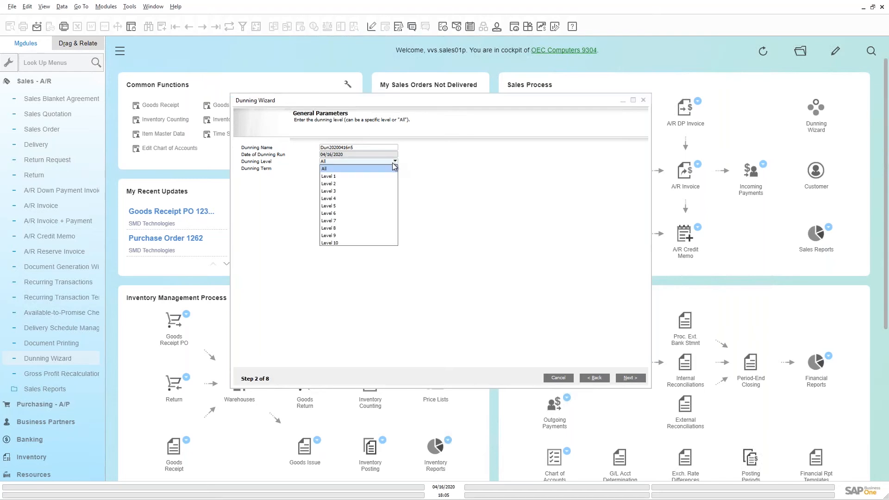
{"action": "left_click", "coordinate": [392, 163]}
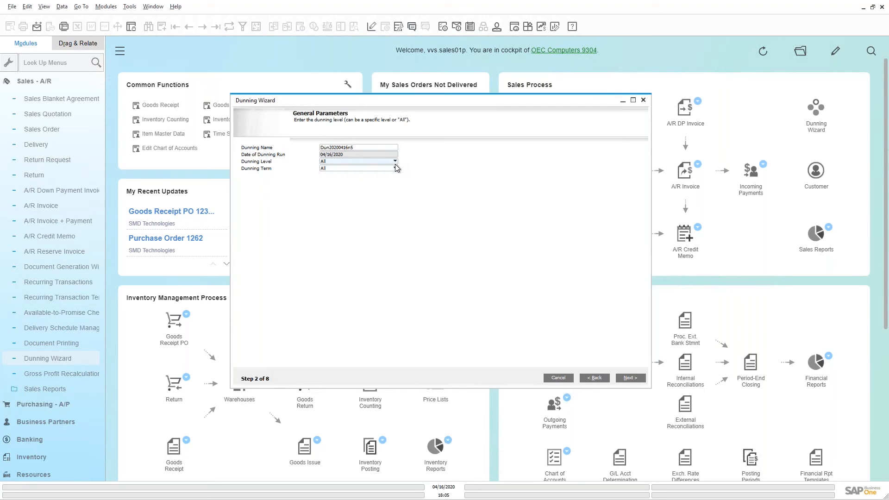
{"action": "left_click", "coordinate": [392, 168]}
{"action": "left_click", "coordinate": [401, 169]}
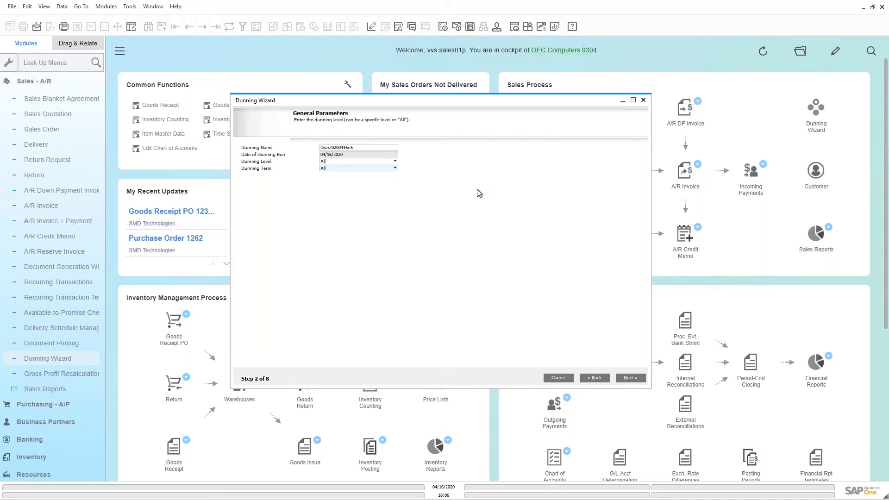
{"action": "left_click", "coordinate": [624, 376]}
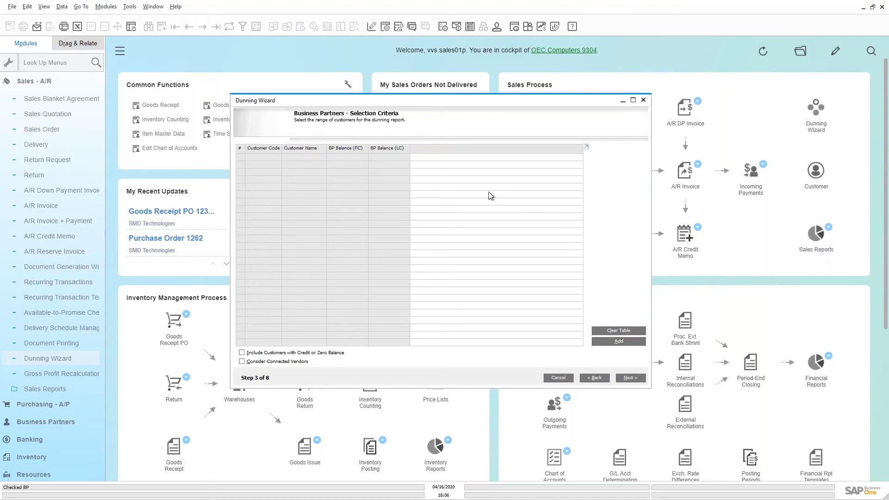
Step: Begin adding customers to the dunning run and review the customer group choices, keeping All
{"action": "left_click", "coordinate": [624, 340]}
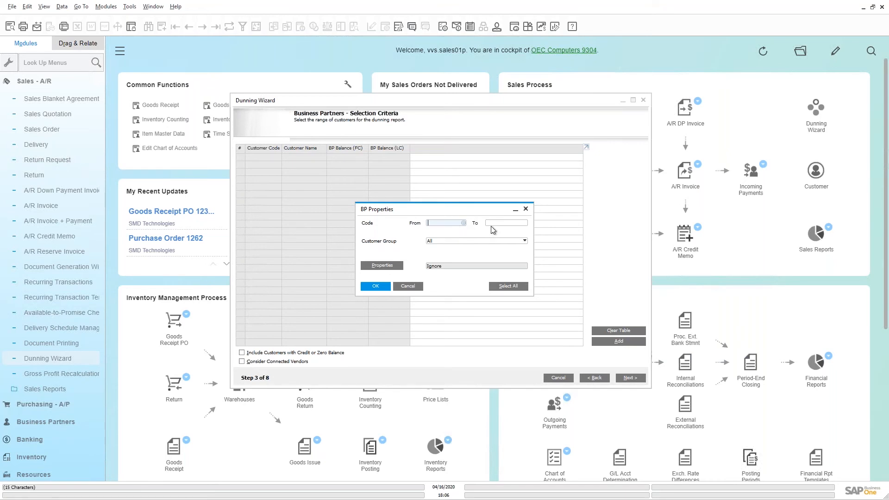
{"action": "left_click", "coordinate": [524, 241]}
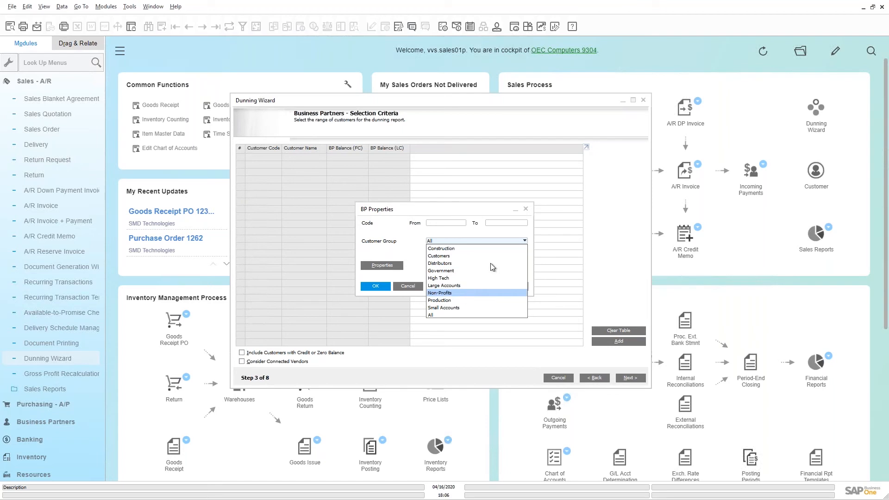
{"action": "left_click", "coordinate": [473, 232]}
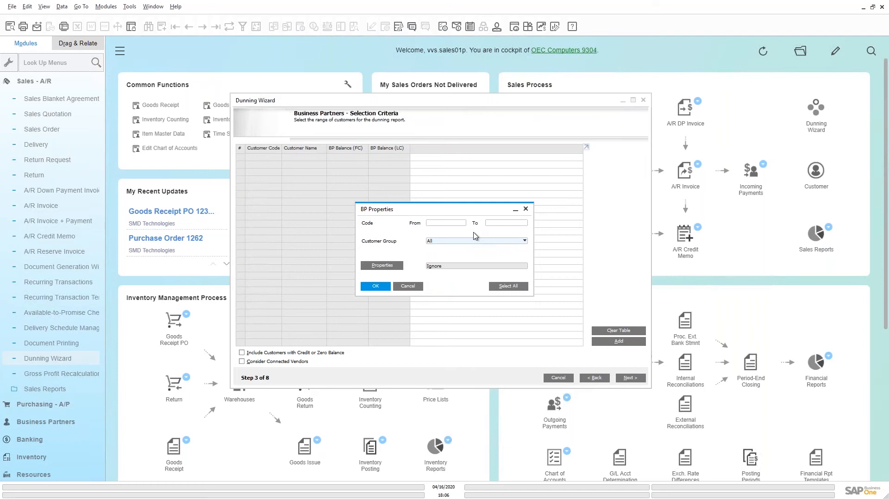
Step: Review the business partner properties filter without applying any property, and add customers of all groups to the dunning run
{"action": "left_click", "coordinate": [381, 265]}
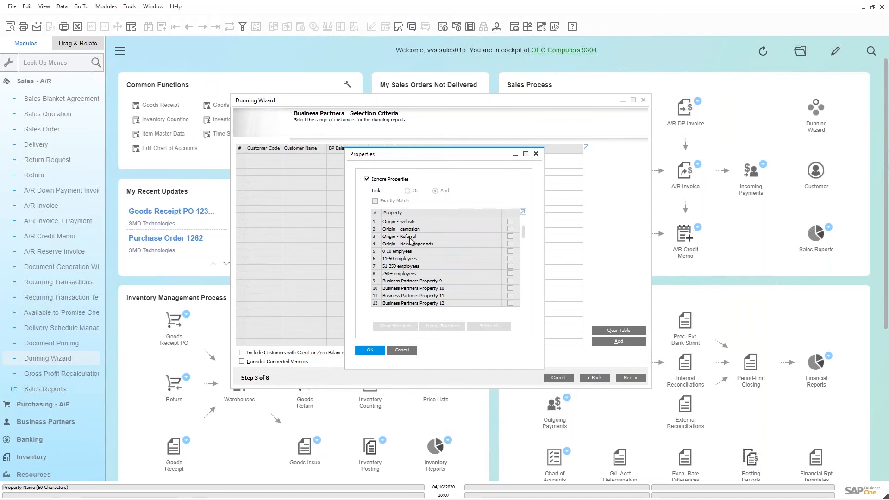
{"action": "scroll", "coordinate": [521, 239], "scroll_direction": "down", "scroll_amount": 1}
{"action": "left_click_drag", "start_coordinate": [523, 237], "coordinate": [523, 303]}
{"action": "left_click_drag", "start_coordinate": [529, 273], "coordinate": [525, 214]}
{"action": "left_click", "coordinate": [522, 211]}
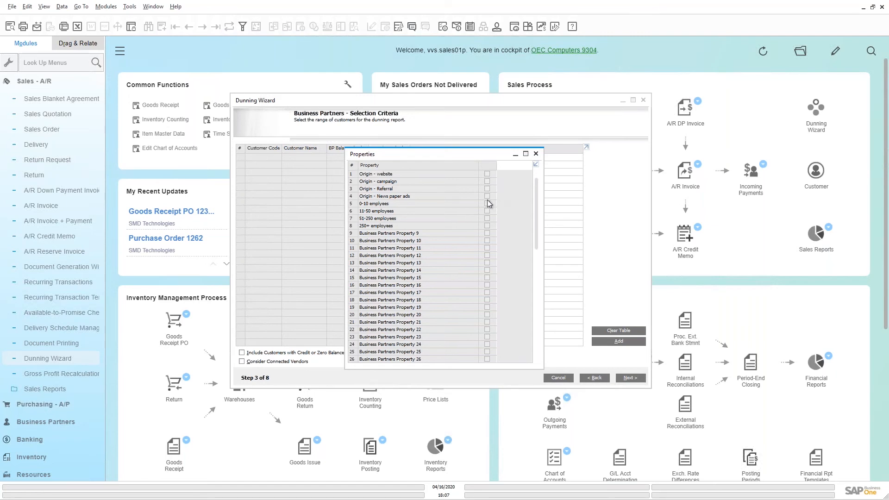
{"action": "left_click", "coordinate": [536, 154]}
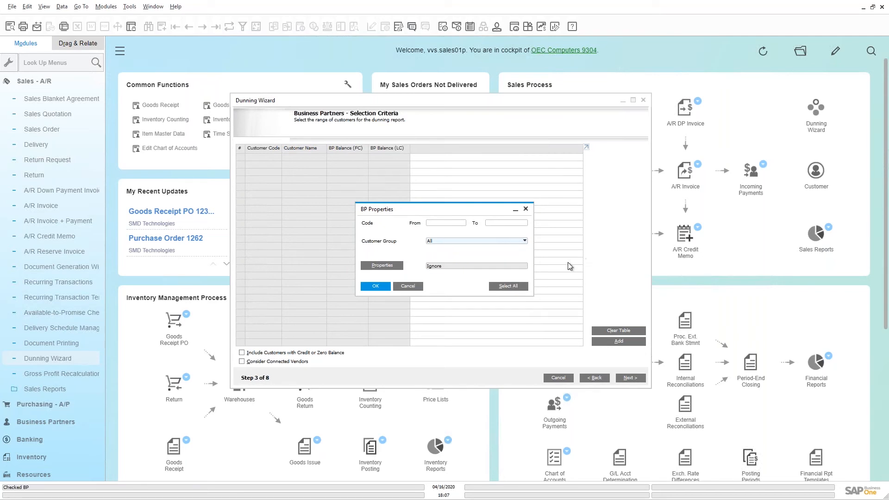
{"action": "left_click", "coordinate": [372, 287]}
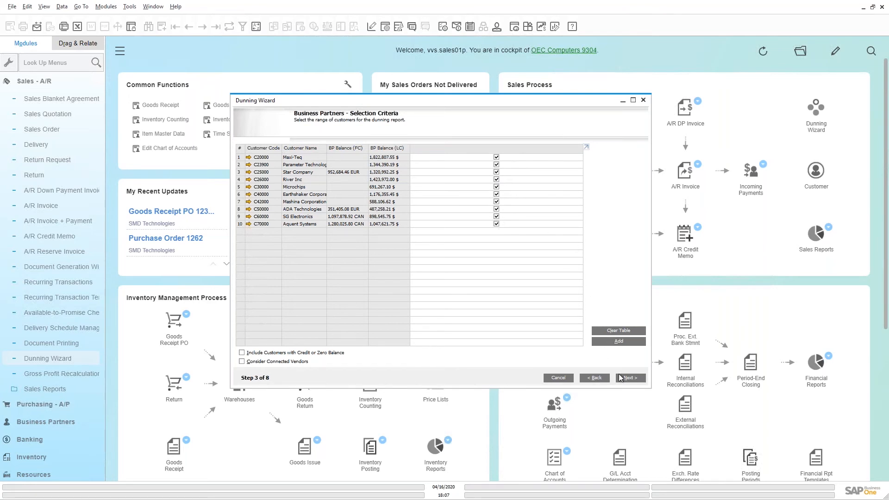
{"action": "left_click", "coordinate": [633, 378]}
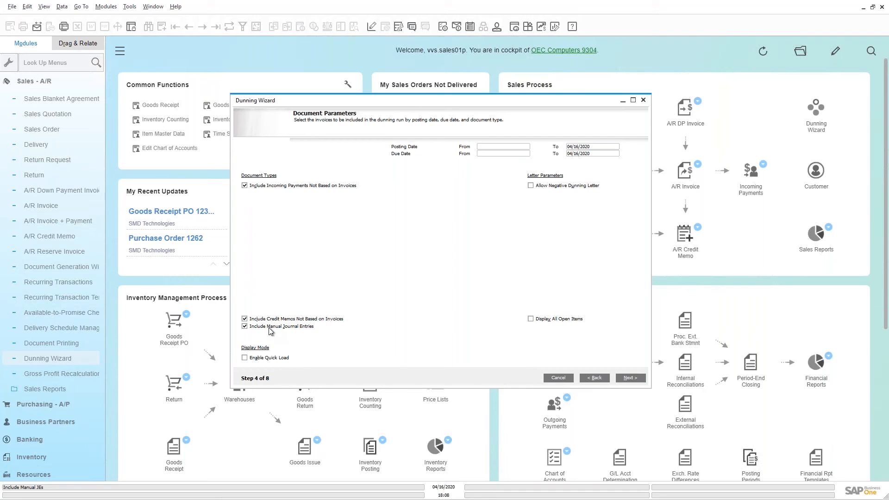
Step: Generate the Recommendation Report with the default document parameters and cancel the new dunning run
{"action": "left_click", "coordinate": [631, 378]}
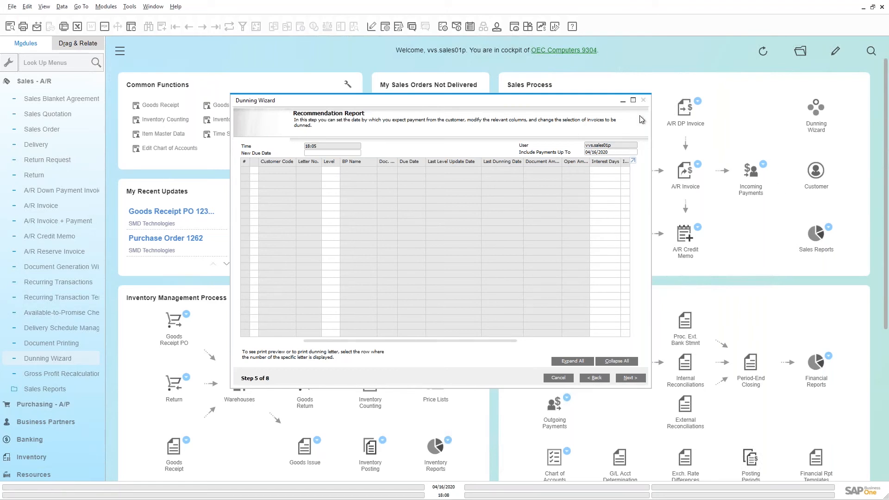
{"action": "left_click", "coordinate": [587, 377]}
{"action": "left_click", "coordinate": [558, 377]}
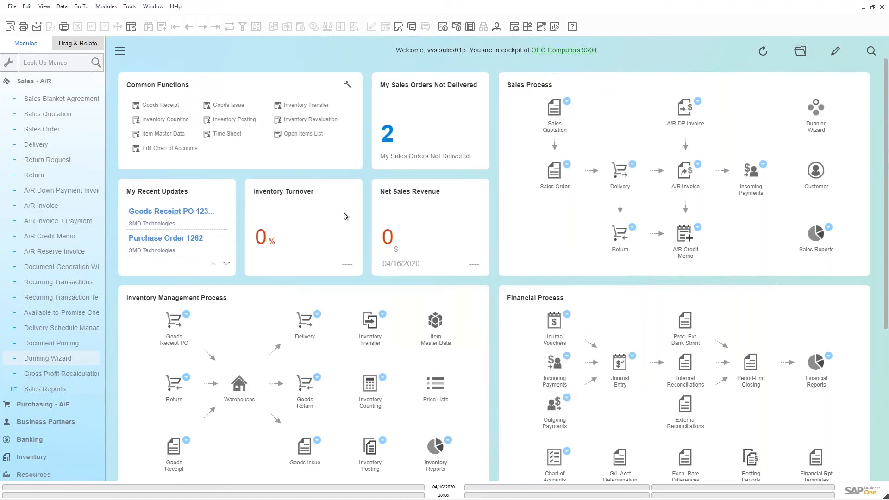
Step: Reopen the Dunning Wizard and load the saved dunning run Dun20200401n2
{"action": "left_click", "coordinate": [42, 356]}
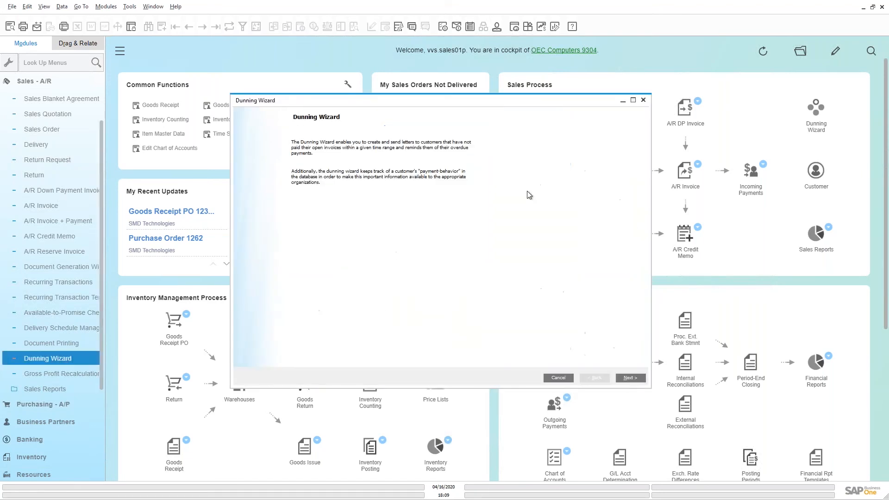
{"action": "left_click", "coordinate": [627, 380]}
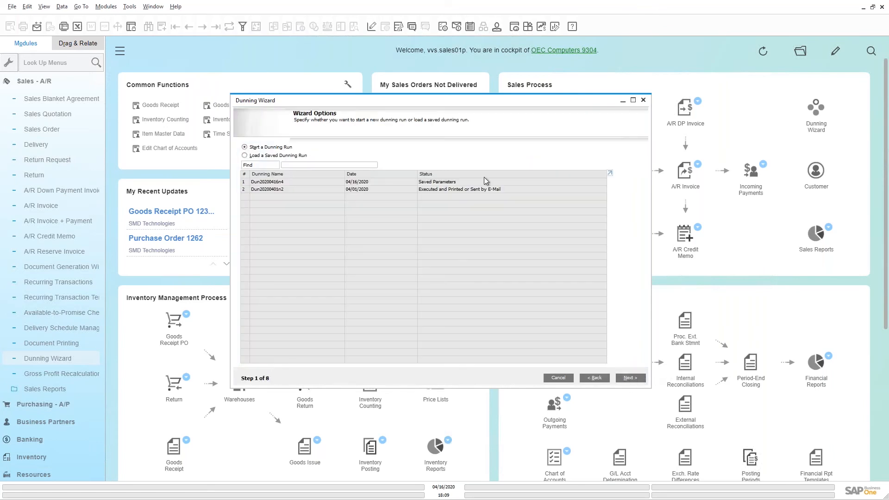
{"action": "left_click", "coordinate": [287, 188]}
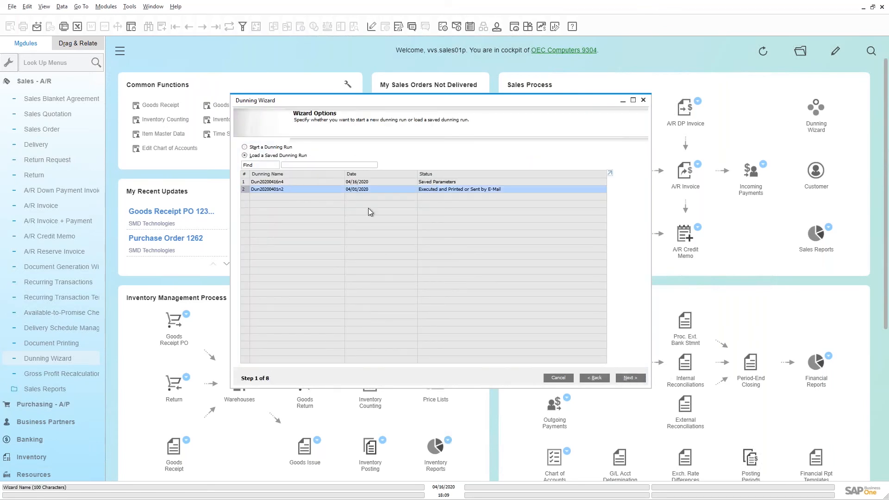
{"action": "left_click", "coordinate": [626, 378]}
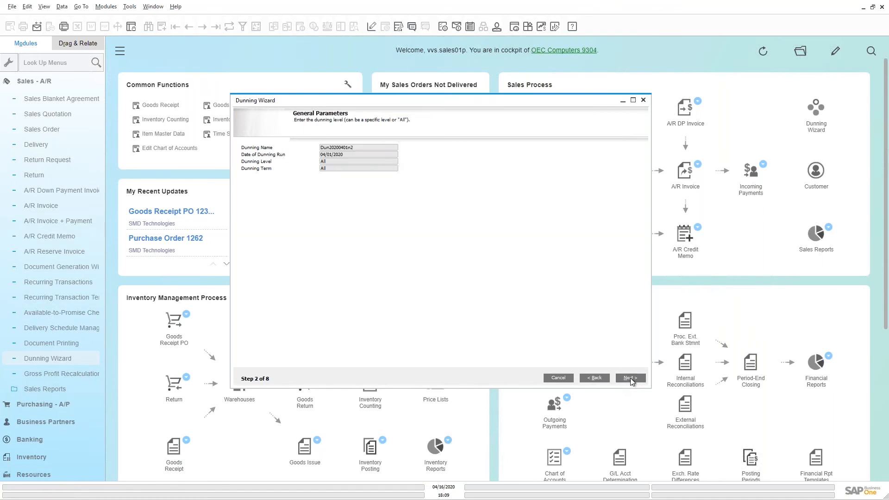
Step: Advance through the loaded run's general, business partner and document parameters to its Recommendation Report
{"action": "left_click", "coordinate": [629, 377]}
{"action": "left_click", "coordinate": [630, 377]}
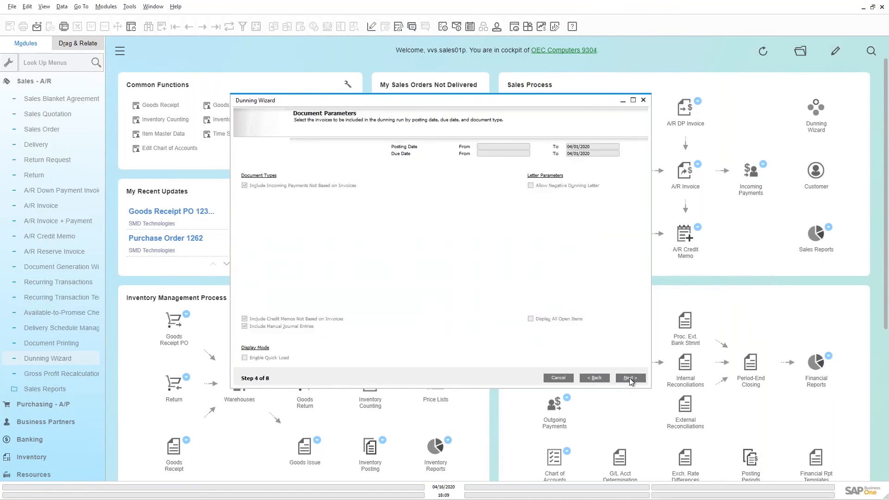
{"action": "left_click", "coordinate": [629, 378]}
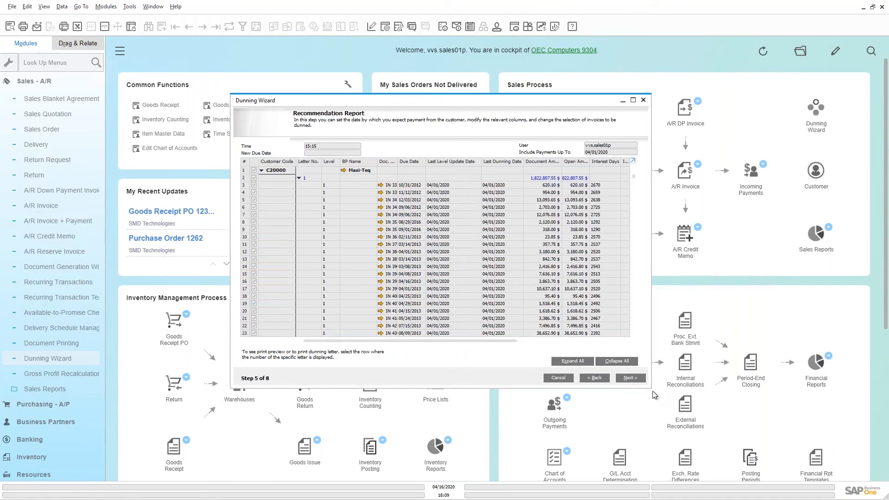
Step: Enlarge the Dunning Wizard to review the Recommendation Report's columns and invoice rows, and advance to the Processing options
{"action": "left_click_drag", "start_coordinate": [650, 388], "coordinate": [762, 445]}
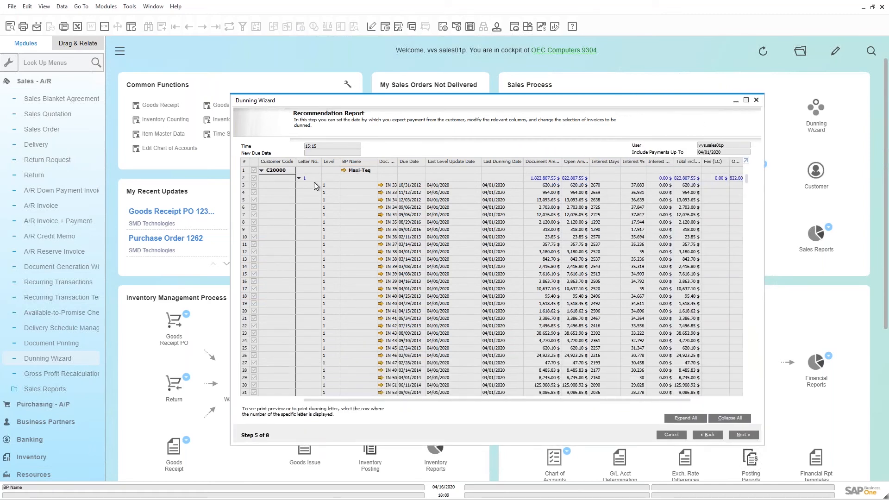
{"action": "scroll", "coordinate": [464, 259], "scroll_direction": "down", "scroll_amount": 1}
{"action": "scroll", "coordinate": [462, 259], "scroll_direction": "down", "scroll_amount": 5}
{"action": "scroll", "coordinate": [461, 266], "scroll_direction": "down", "scroll_amount": 3}
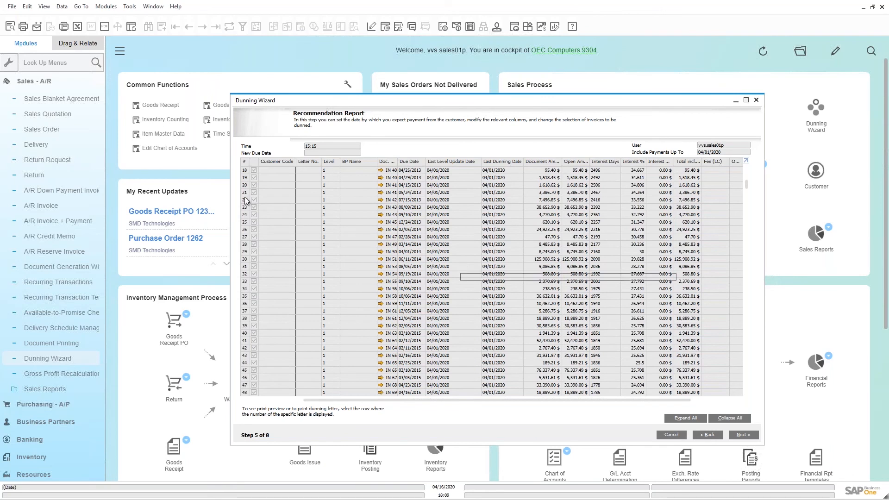
{"action": "left_click_drag", "start_coordinate": [232, 155], "coordinate": [143, 156]}
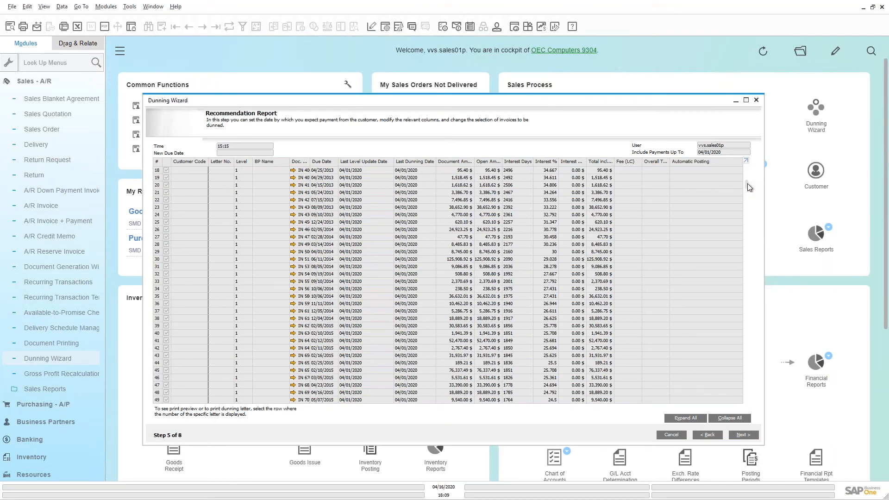
{"action": "mouse_move", "coordinate": [748, 185]}
{"action": "left_mouse_down"}
{"action": "mouse_move", "coordinate": [752, 398]}
{"action": "mouse_move", "coordinate": [751, 168]}
{"action": "left_mouse_up"}
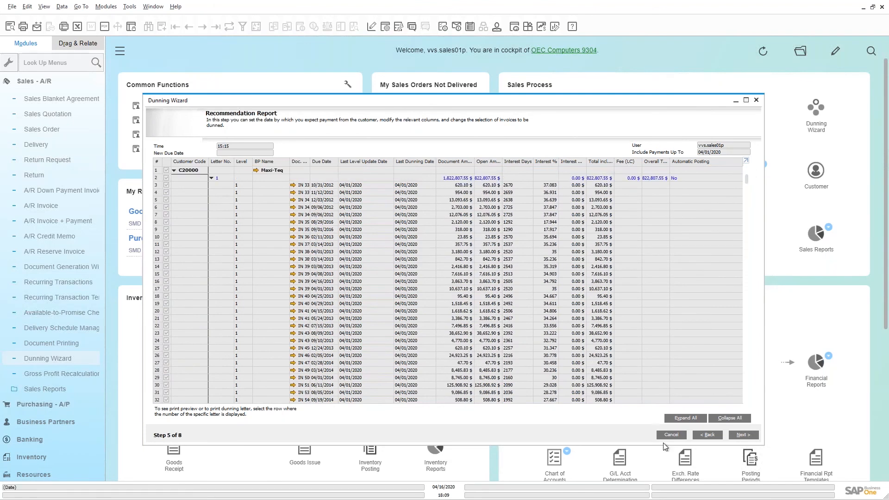
{"action": "left_click", "coordinate": [743, 435]}
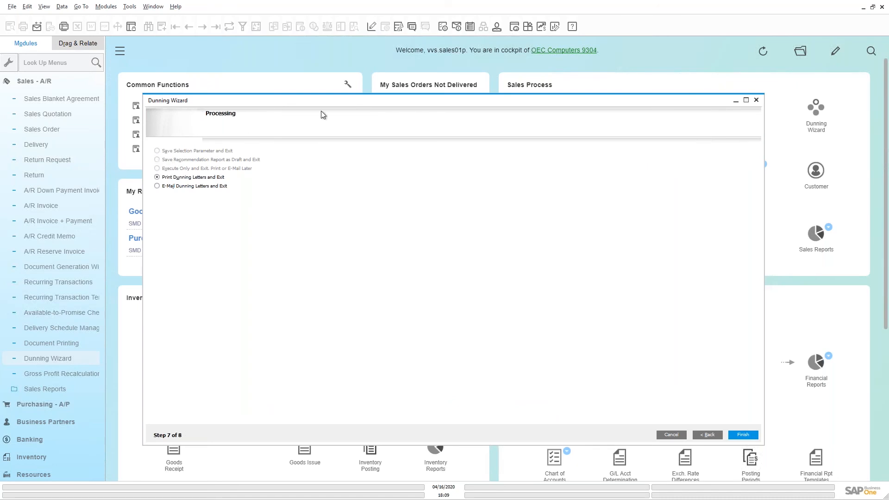
{"action": "left_click_drag", "start_coordinate": [315, 101], "coordinate": [335, 101]}
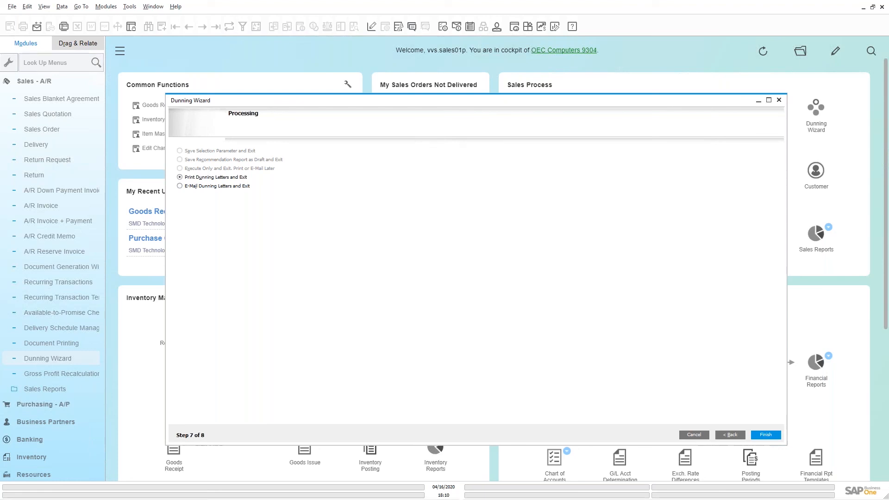
Step: Switch to OneNote and examine the printed 1st Dunning Letter from its header through the invoice lines to the final totals
{"action": "left_click_drag", "start_coordinate": [310, 35], "coordinate": [310, 12]}
{"action": "scroll", "coordinate": [692, 268], "scroll_direction": "up", "scroll_amount": 20}
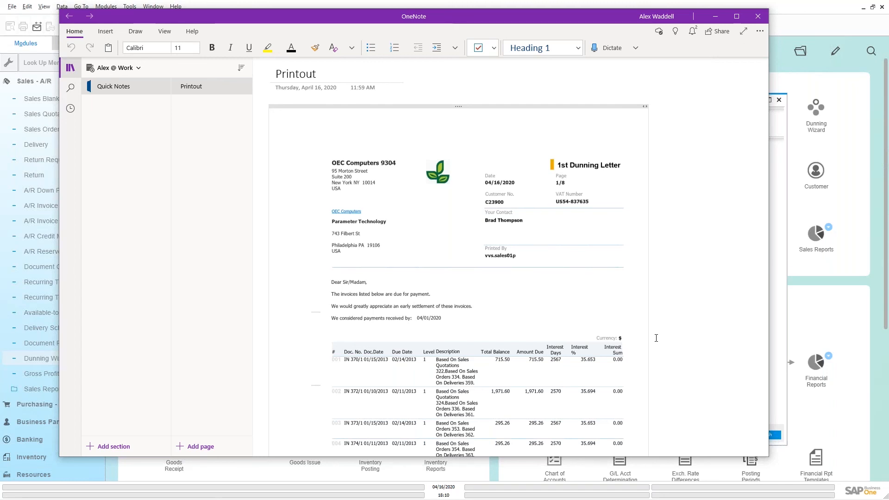
{"action": "scroll", "coordinate": [632, 328], "scroll_direction": "down", "scroll_amount": 20}
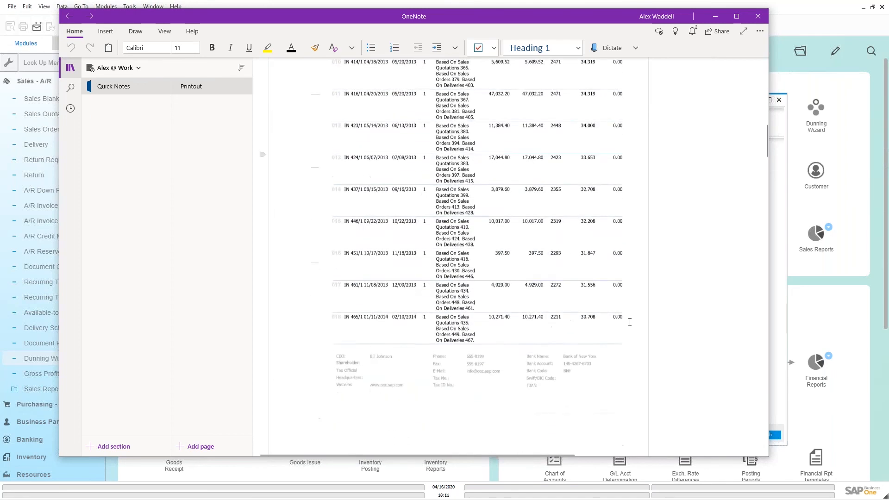
{"action": "scroll", "coordinate": [630, 321], "scroll_direction": "down", "scroll_amount": 20}
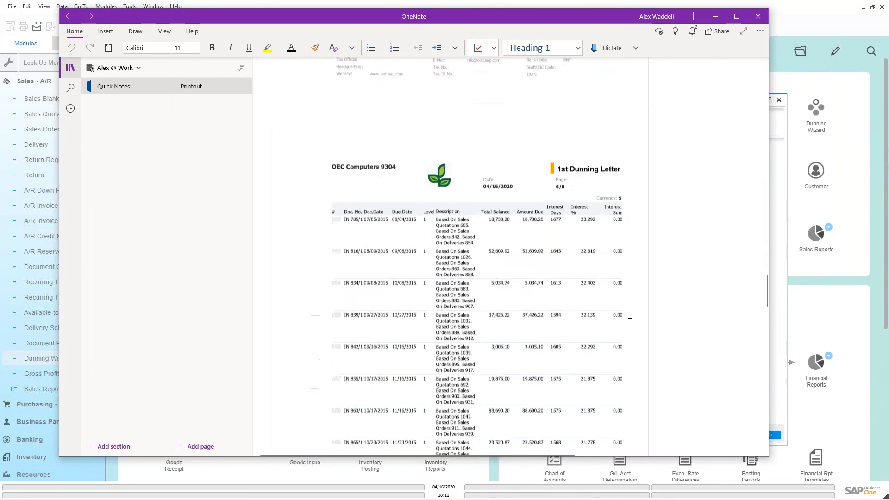
{"action": "scroll", "coordinate": [629, 321], "scroll_direction": "down", "scroll_amount": 5}
{"action": "scroll", "coordinate": [629, 322], "scroll_direction": "up", "scroll_amount": 6}
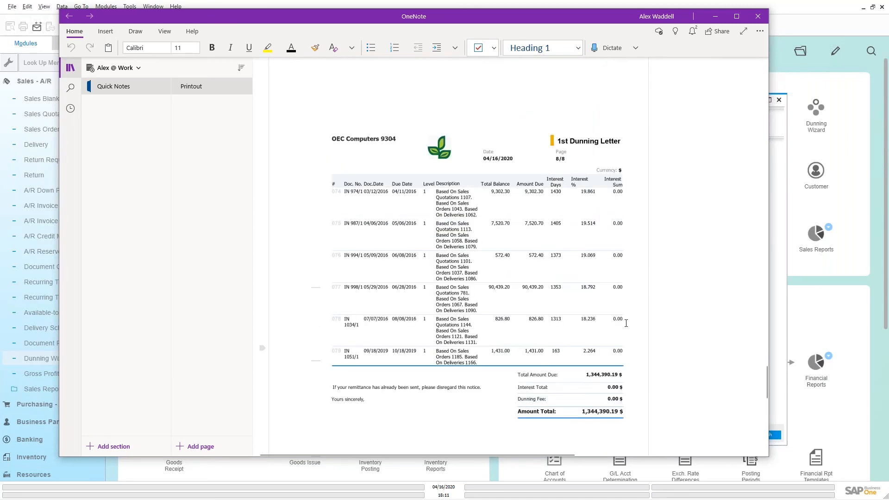
{"action": "scroll", "coordinate": [625, 324], "scroll_direction": "up", "scroll_amount": 10}
{"action": "scroll", "coordinate": [621, 325], "scroll_direction": "up", "scroll_amount": 20}
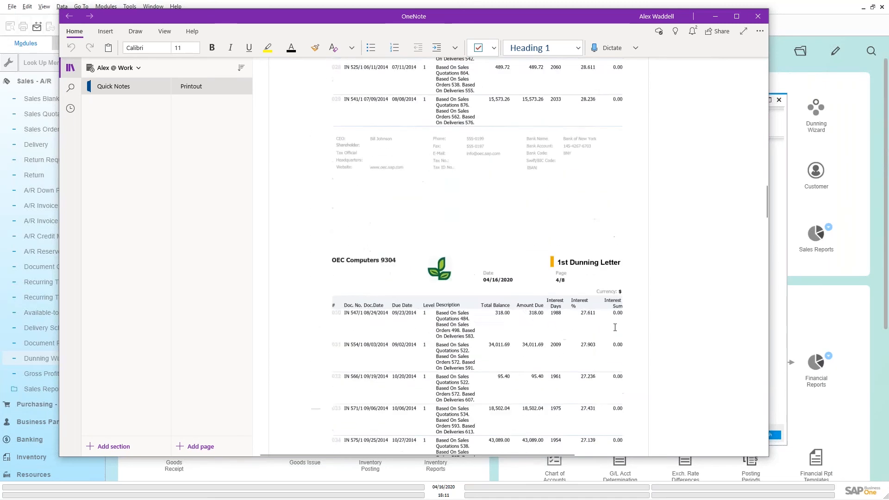
{"action": "scroll", "coordinate": [611, 328], "scroll_direction": "up", "scroll_amount": 4}
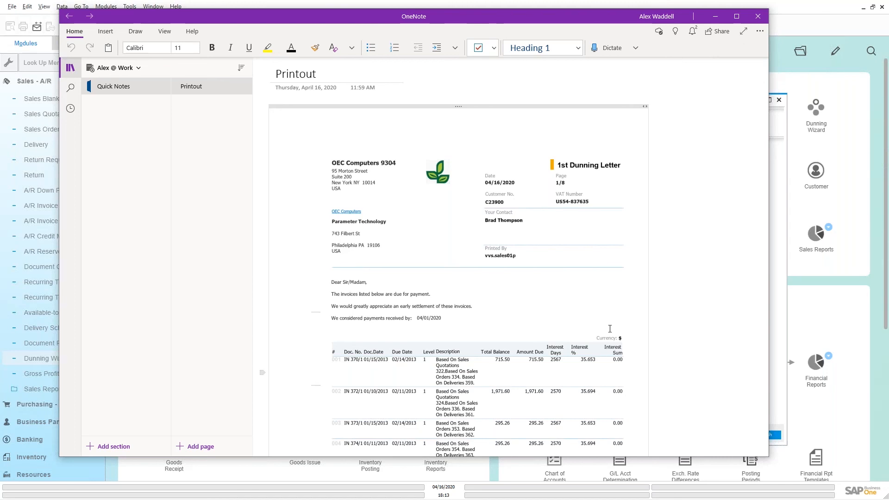
Step: Put the OneNote printout away and return from Processing to the dunning run's Document Parameters
{"action": "left_click_drag", "start_coordinate": [551, 17], "coordinate": [0, 36]}
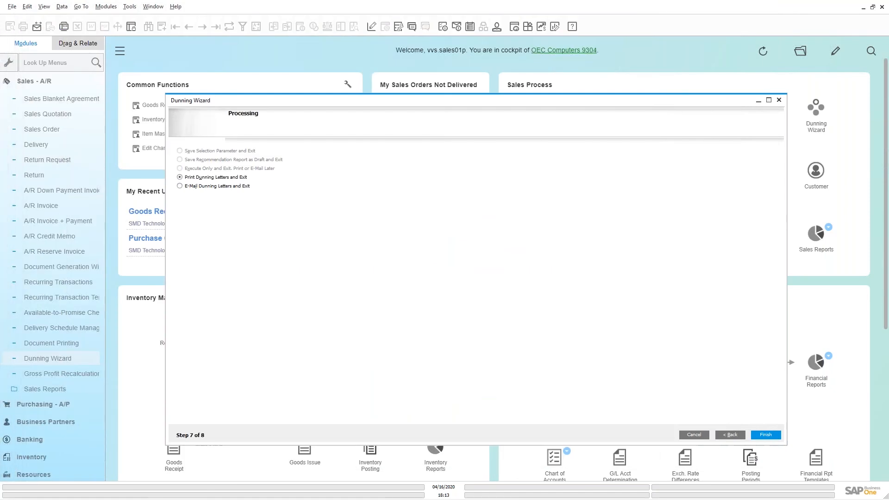
{"action": "left_click", "coordinate": [725, 437]}
{"action": "left_click", "coordinate": [725, 435]}
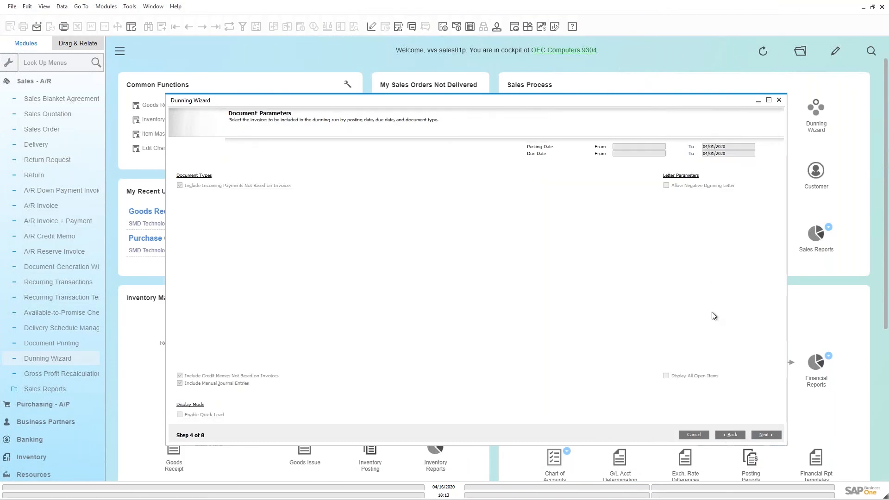